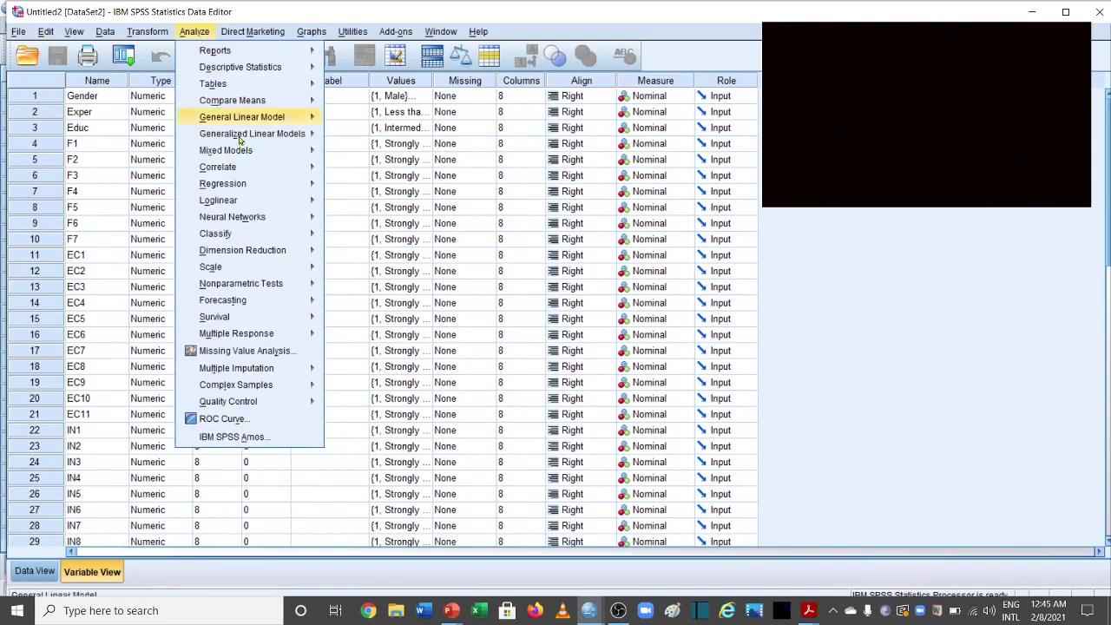
Open PROCESS v3.5 from the Analyze > Regression menu and reset the previous variable assignments
mouse_move(286, 186)
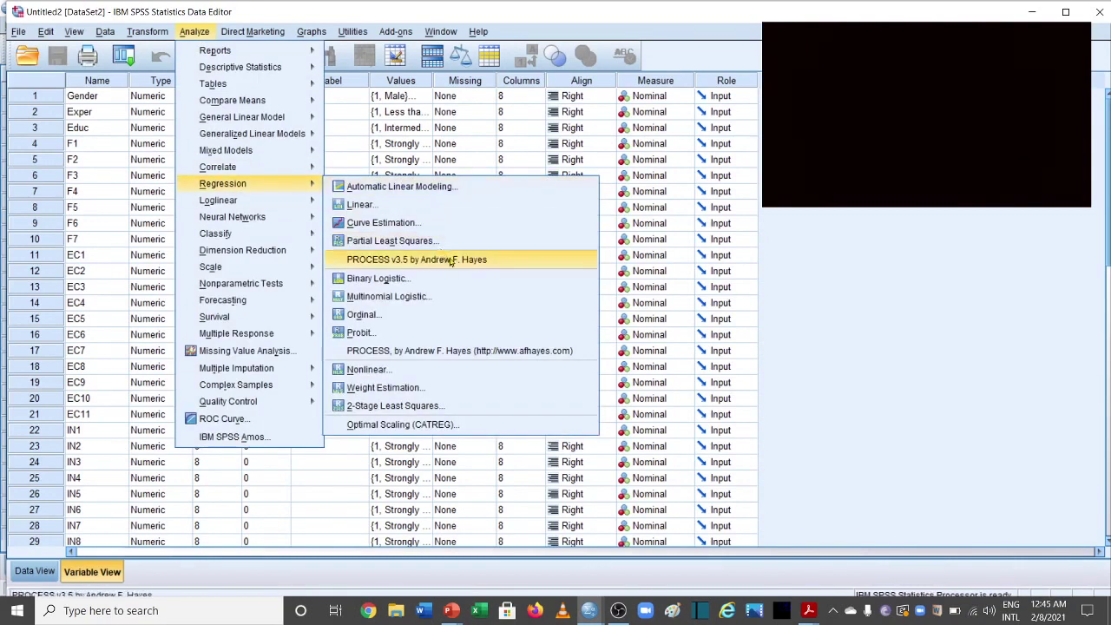
left_click(516, 260)
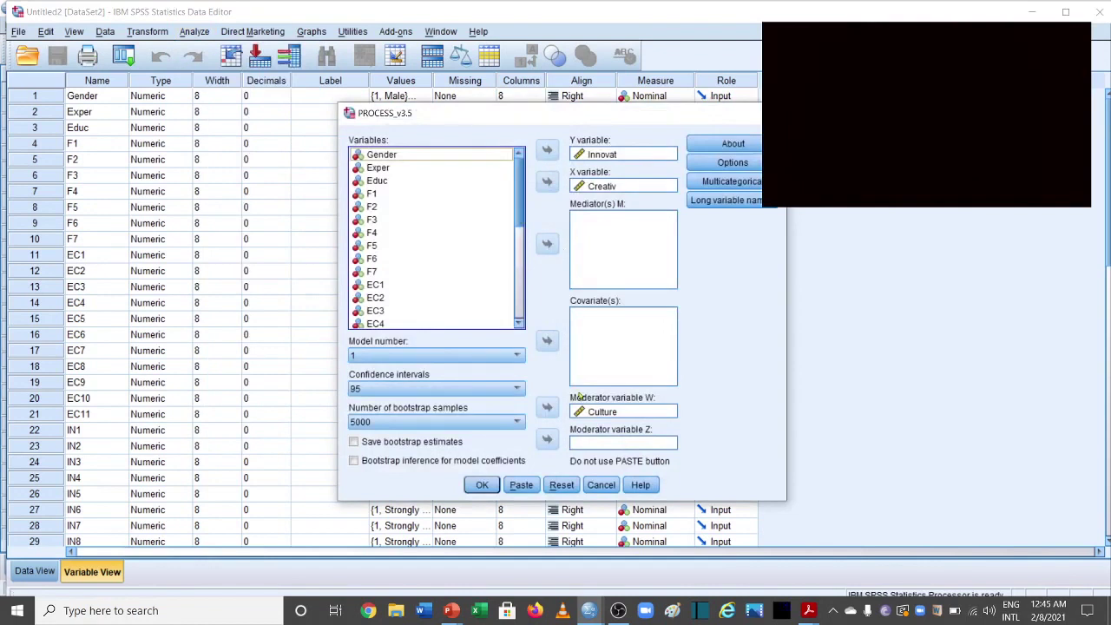
left_click(562, 485)
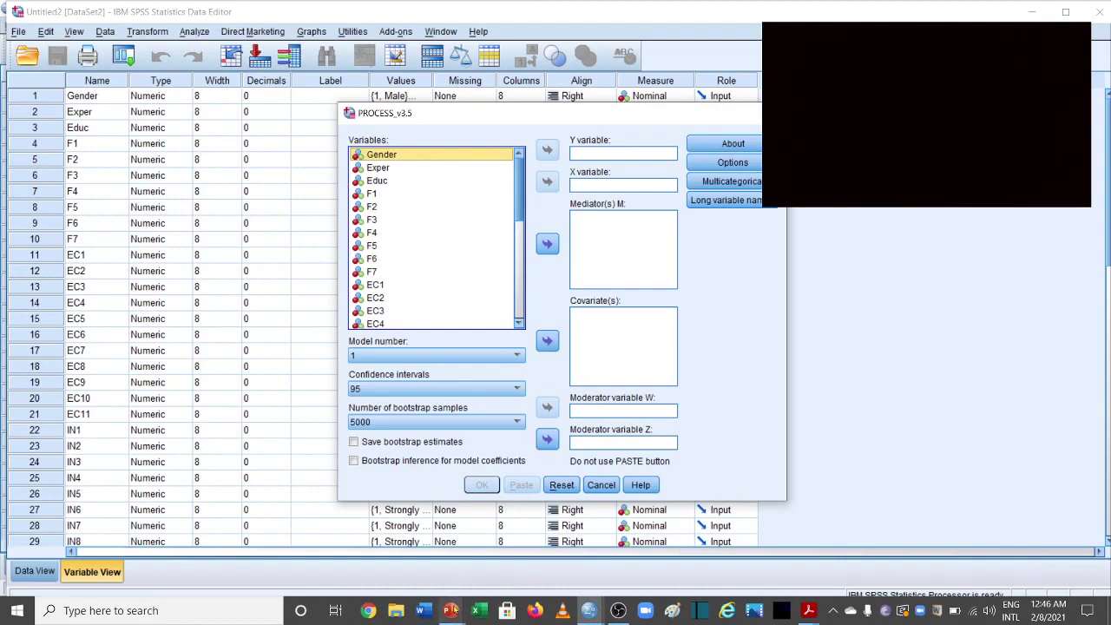
Show the 'Mediation Model in SPSS (Model 4)' slide in PowerPoint and highlight 'Model 4' in its title
mouse_move(451, 610)
left_click(411, 577)
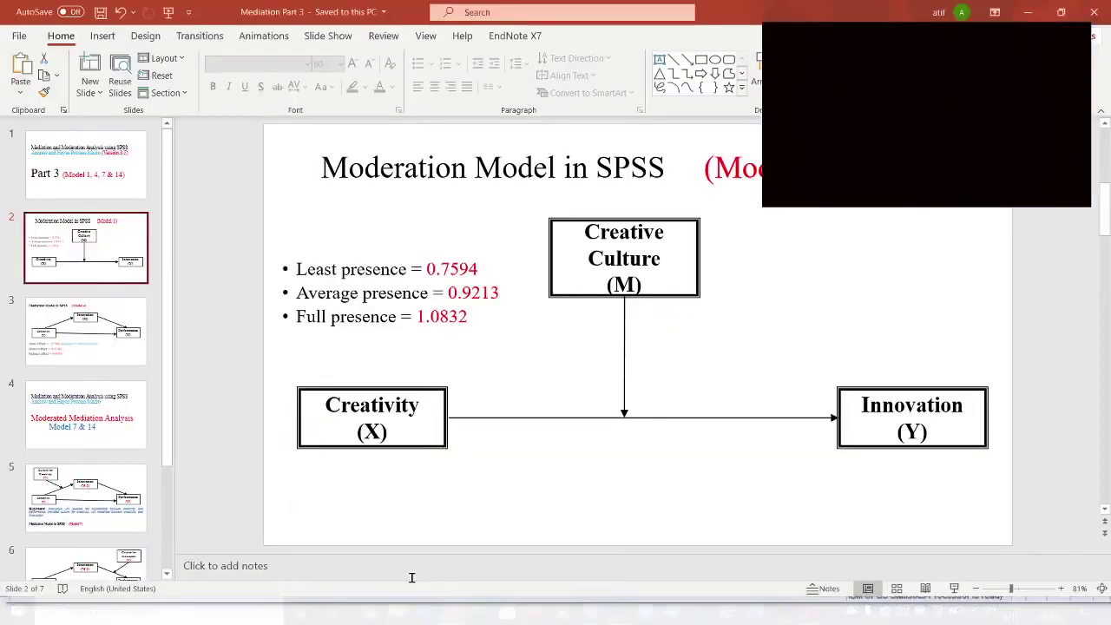
left_click(116, 333)
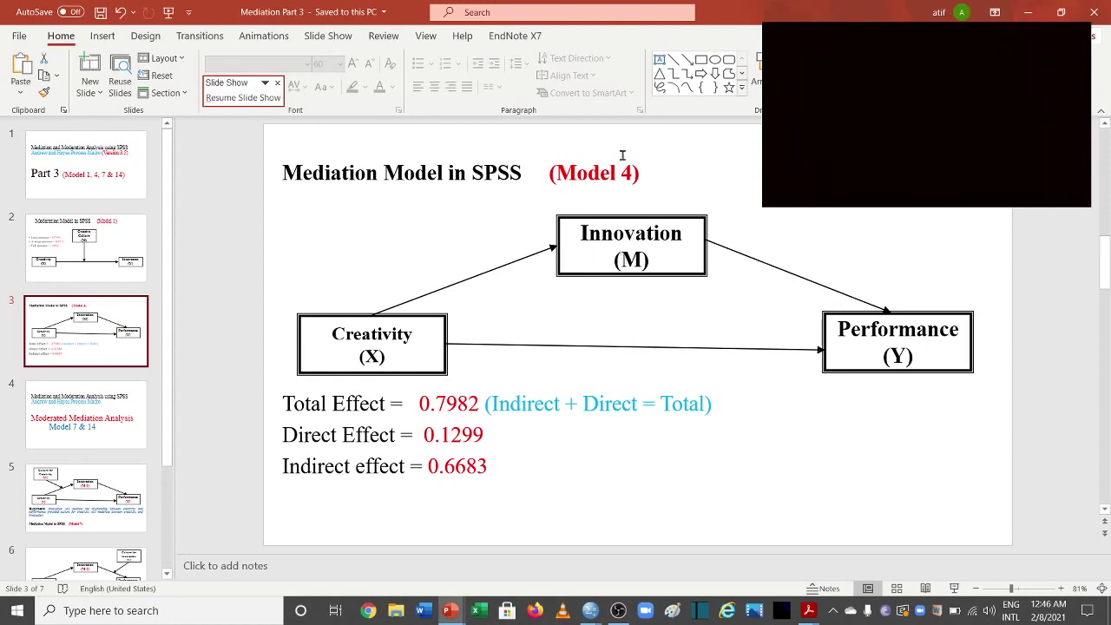
left_click(640, 173)
left_click_drag(605, 173, 556, 173)
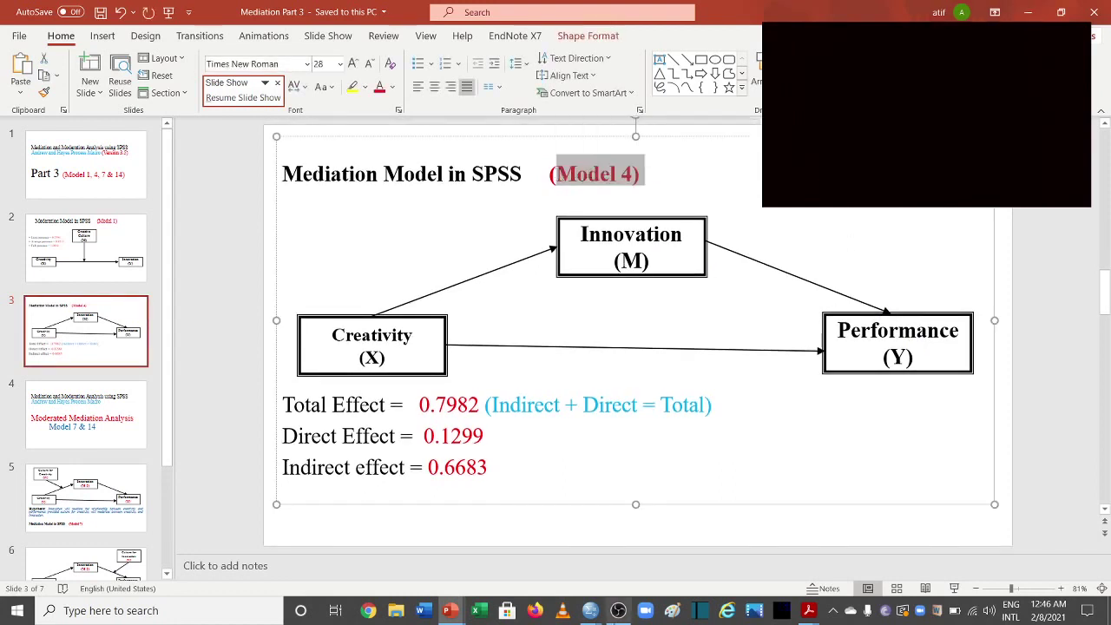
Back in PROCESS, select model number 4 and assign Creativ as the X variable
mouse_move(589, 610)
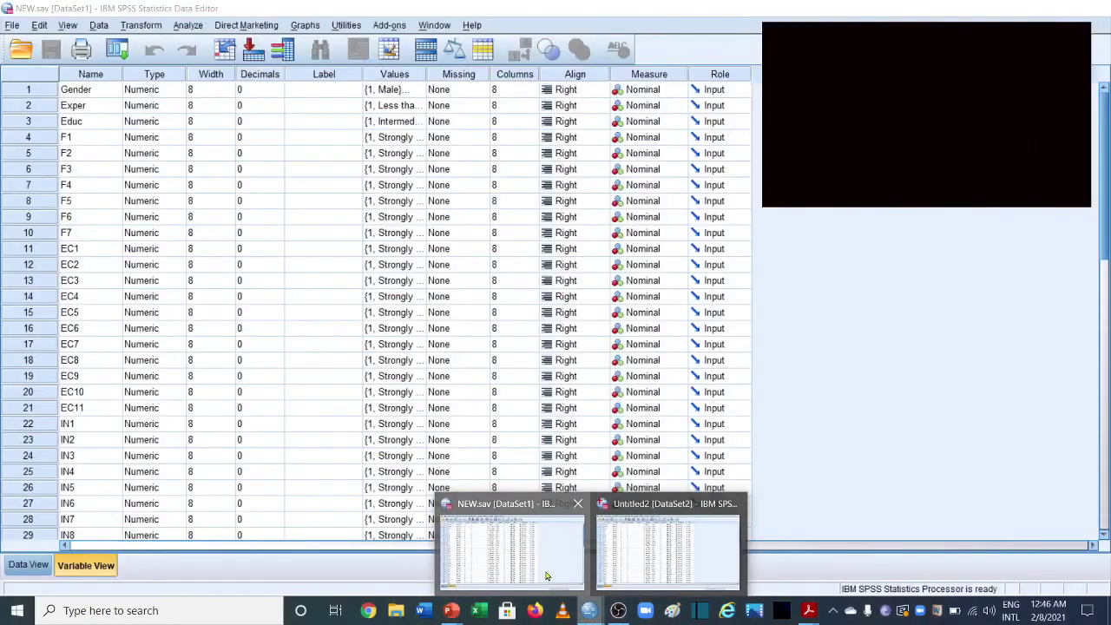
left_click(546, 576)
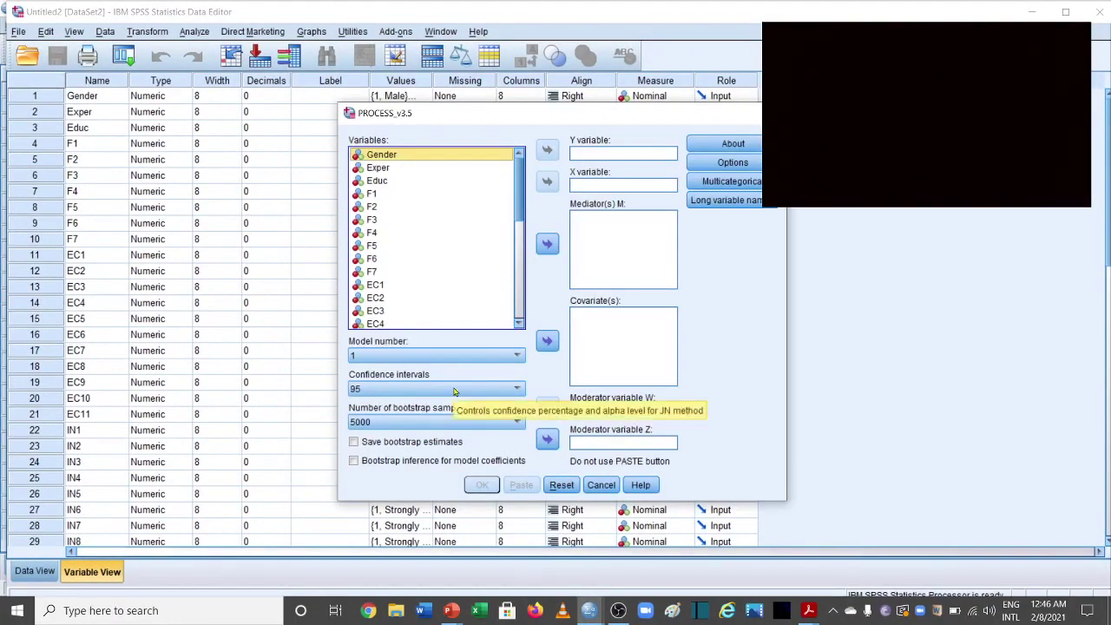
left_click(505, 356)
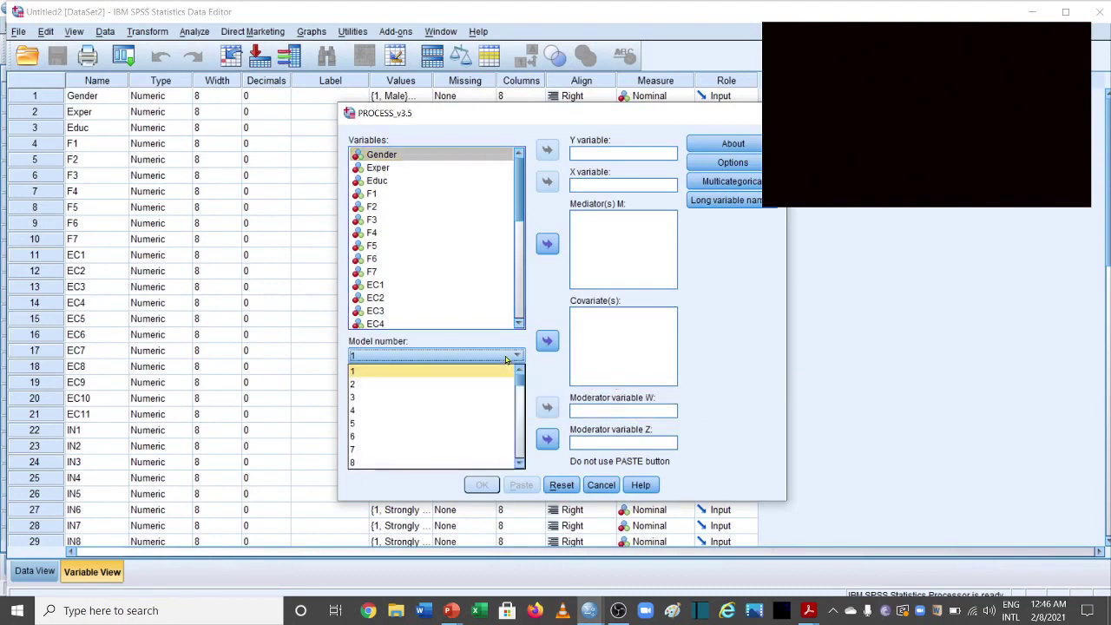
left_click(458, 410)
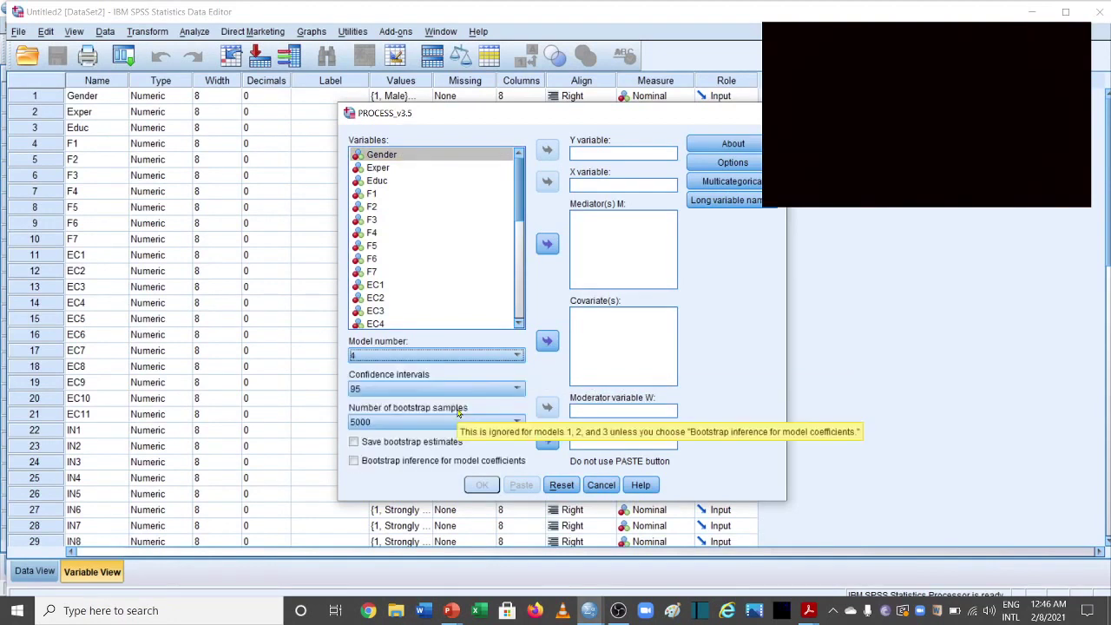
left_click_drag(517, 203, 518, 323)
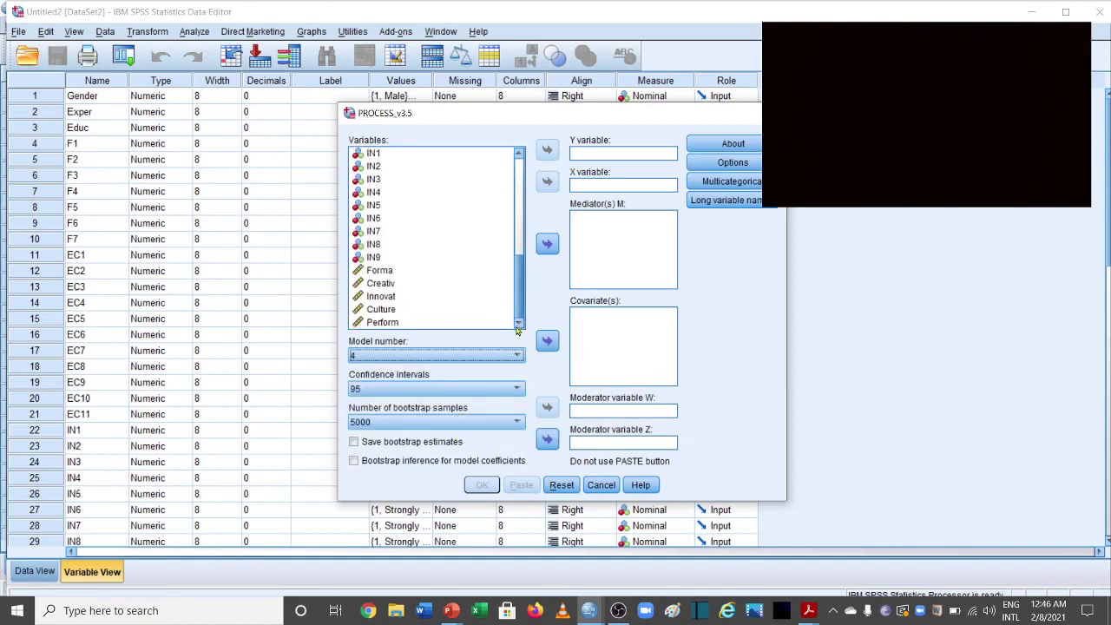
left_click(380, 286)
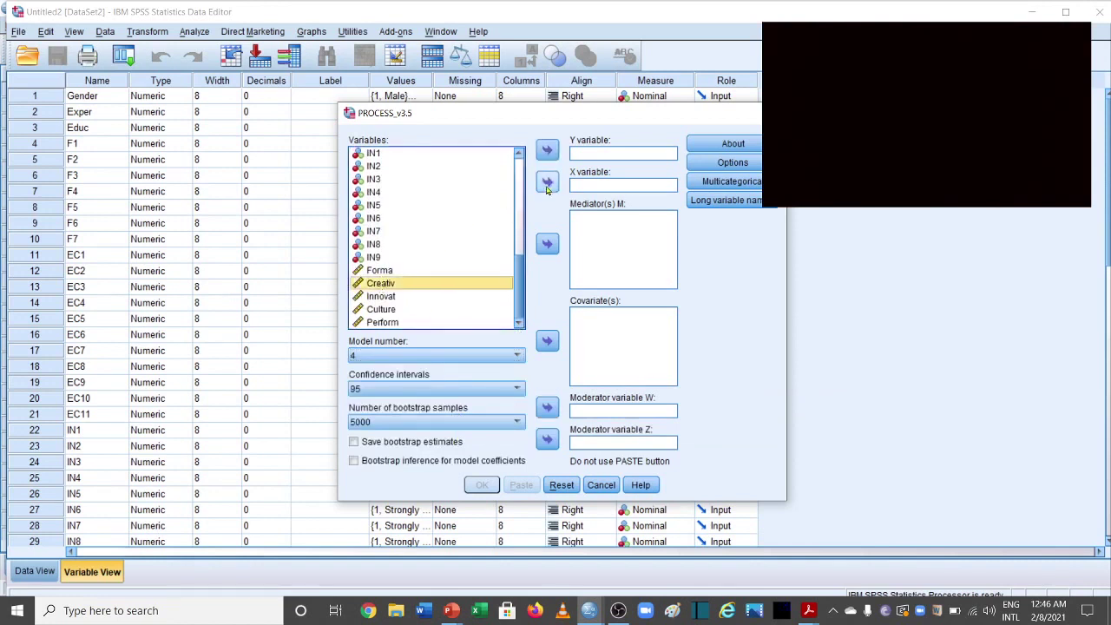
left_click(547, 182)
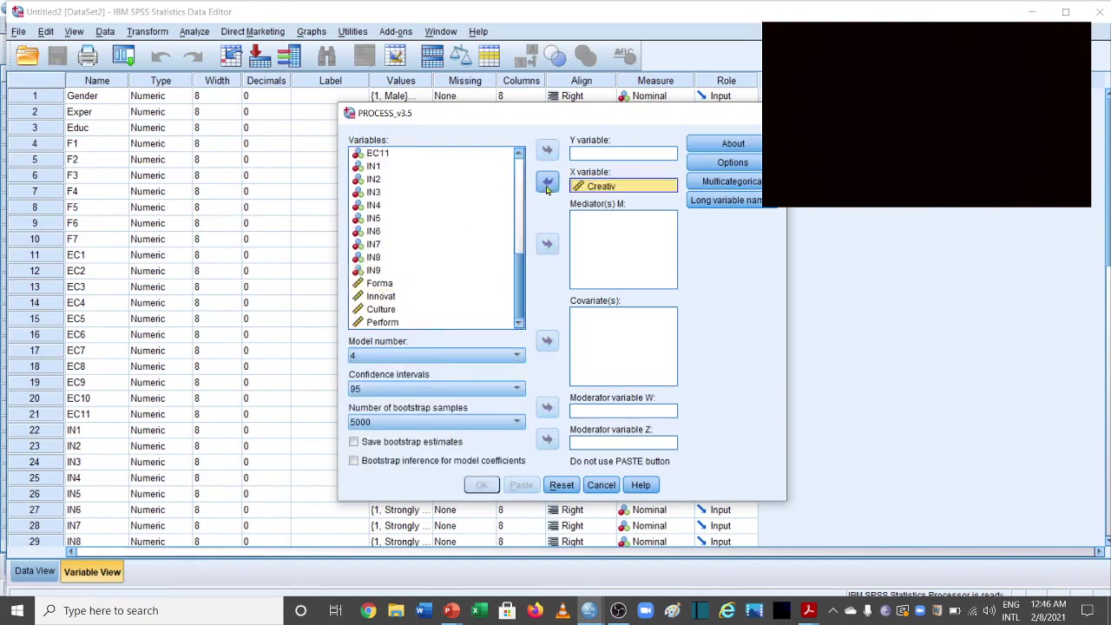
Assign Perform as the Y variable and Innovat as the mediator M
left_click(439, 297)
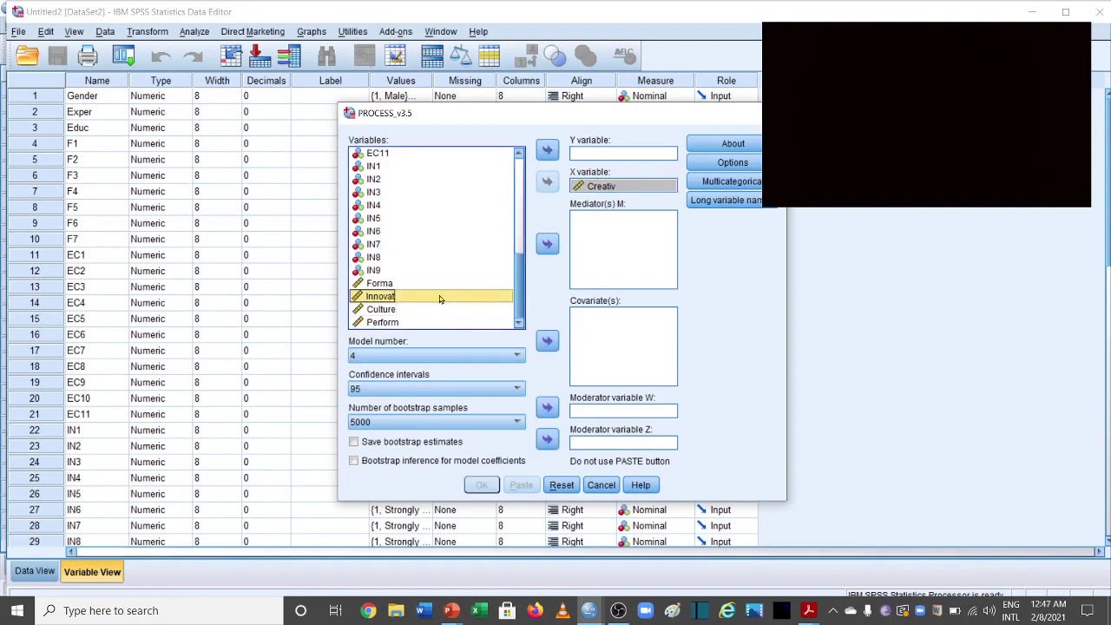
left_click(391, 323)
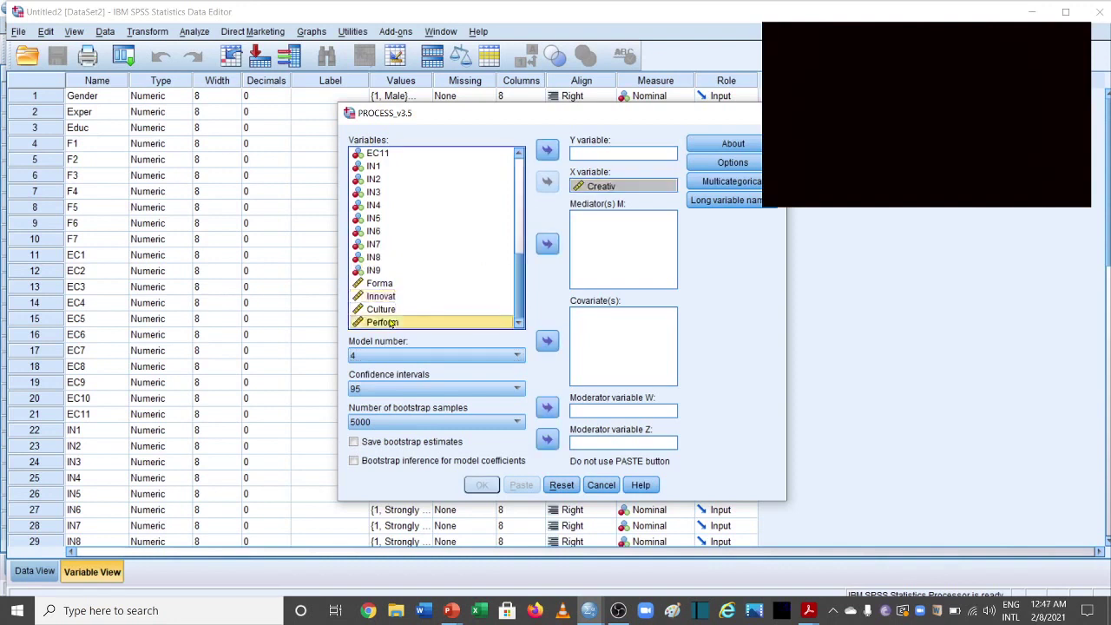
left_click(548, 150)
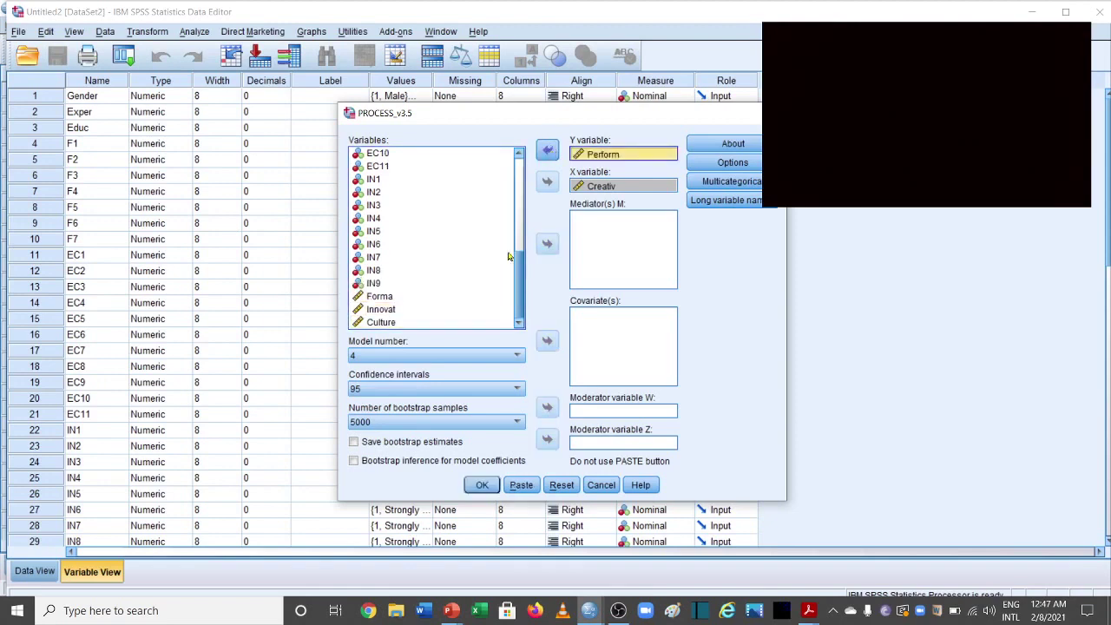
left_click(391, 315)
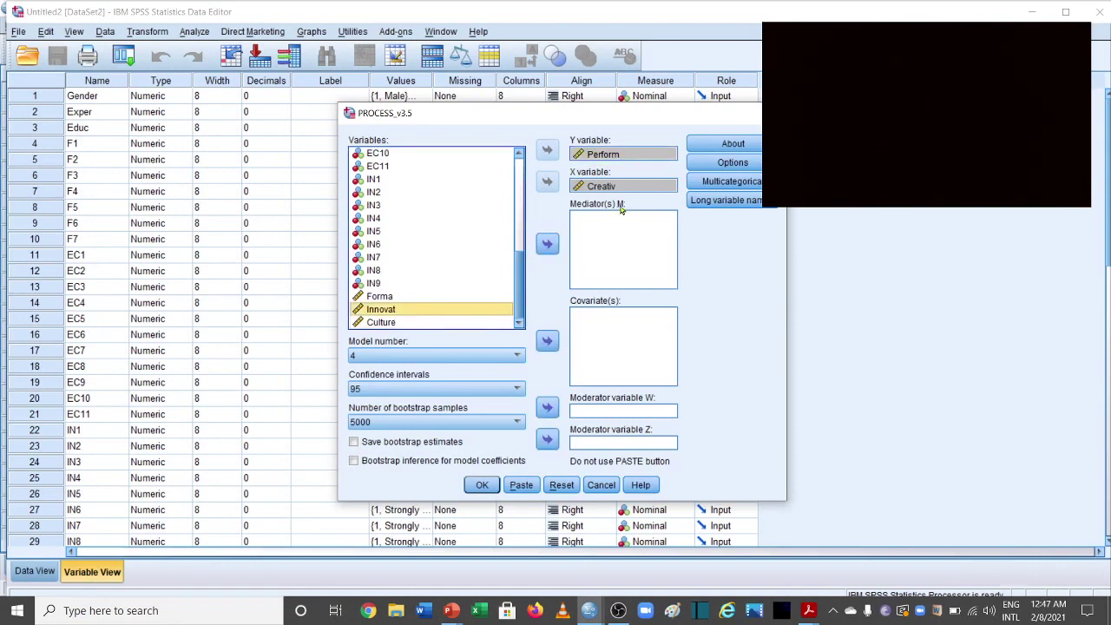
left_click(547, 244)
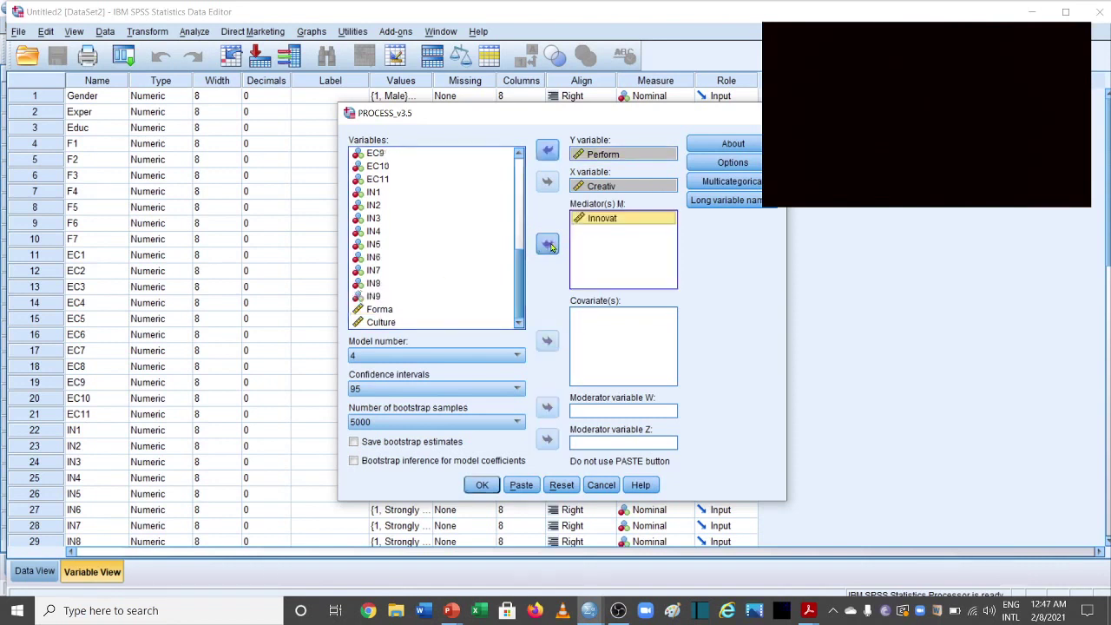
left_click(757, 162)
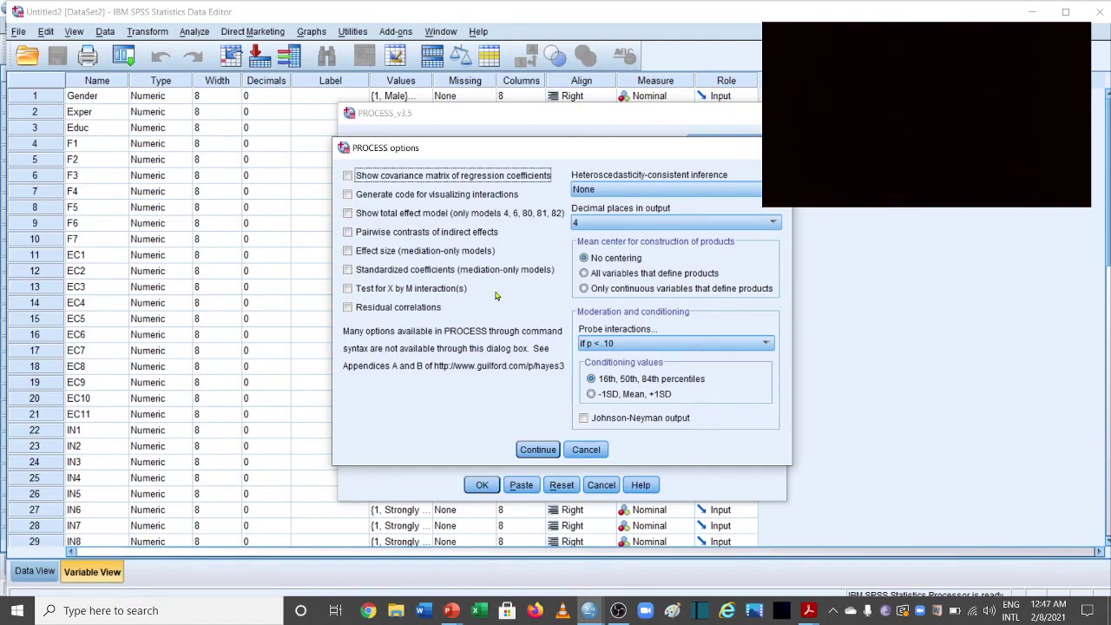
Enable 'Show total effect model' in the options and run the Model 4 mediation analysis
left_click(348, 214)
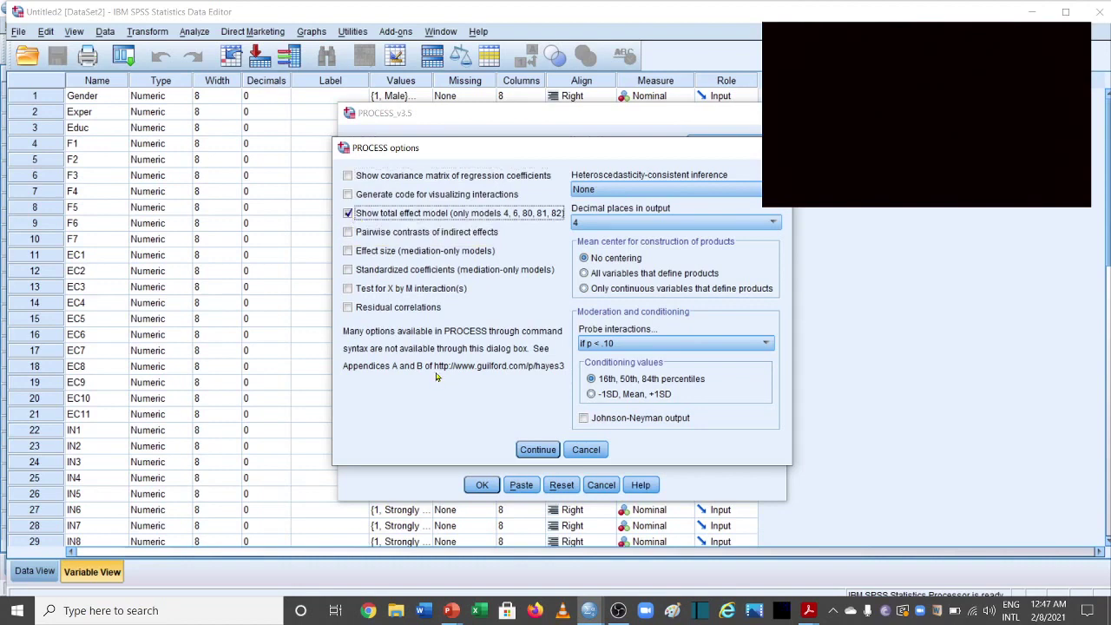
left_click(538, 450)
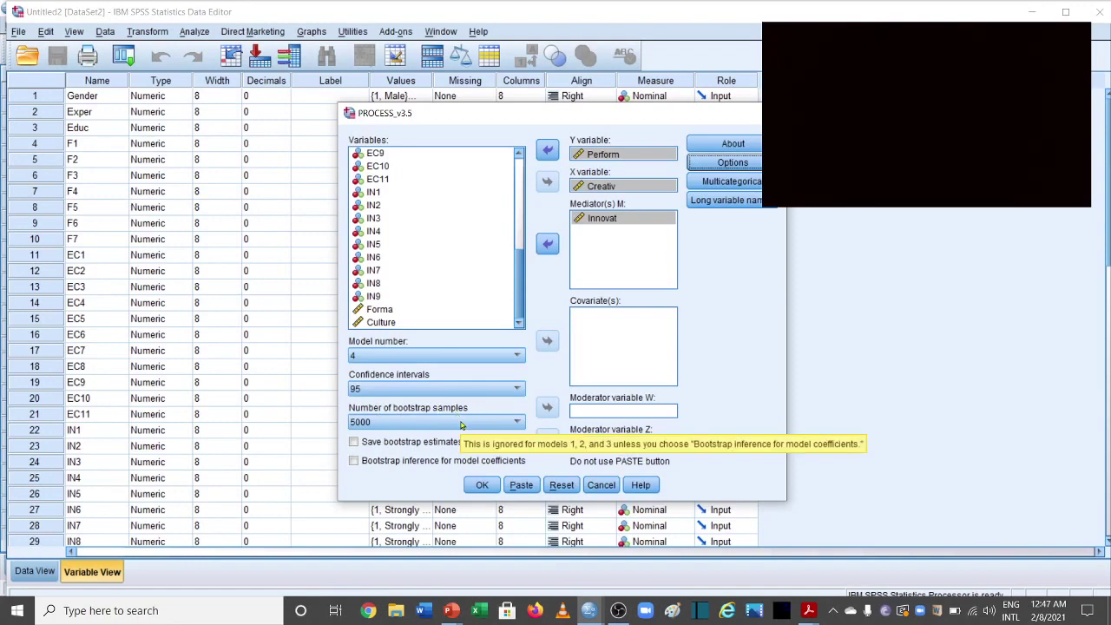
left_click(483, 487)
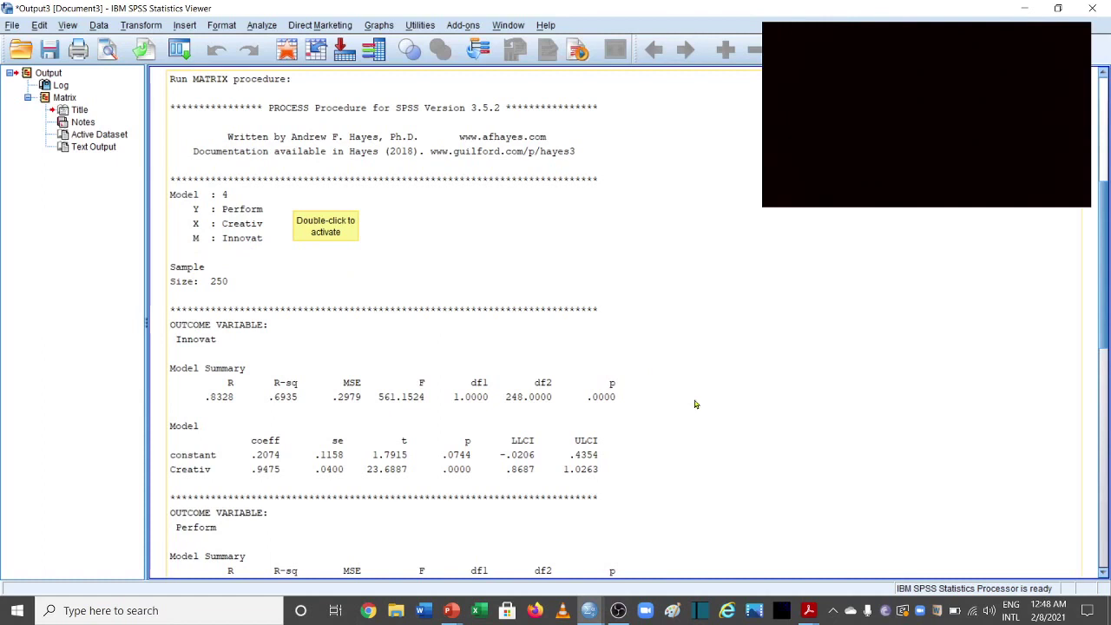
Scroll the output down to the total (.7982), direct (.1299) and indirect (.6683) effects
scroll(694, 404, "down", 3)
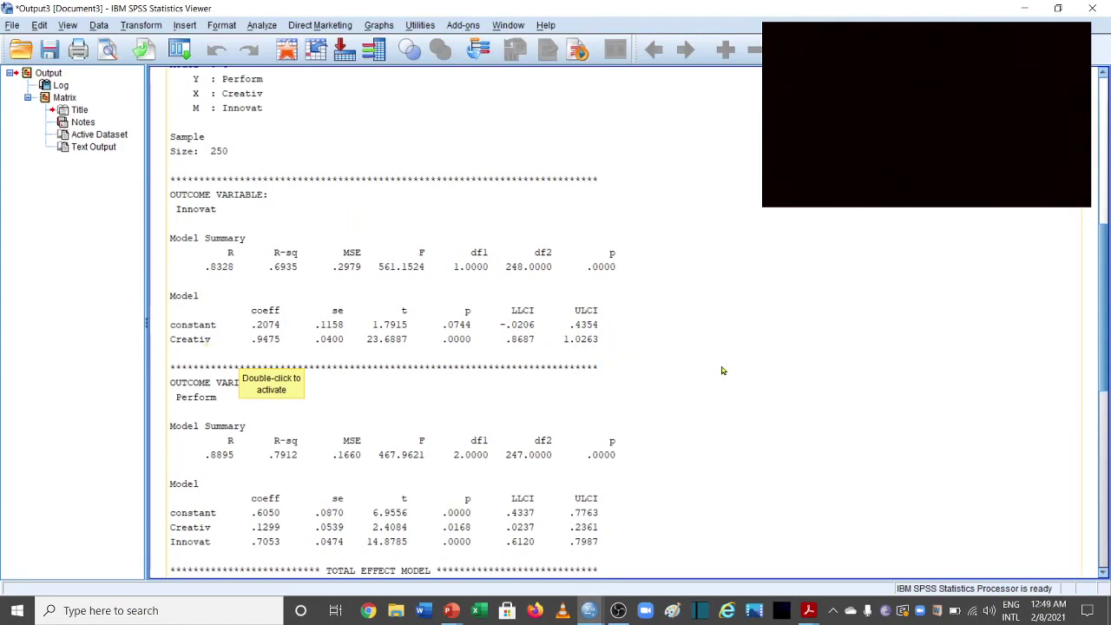
scroll(722, 370, "down", 9)
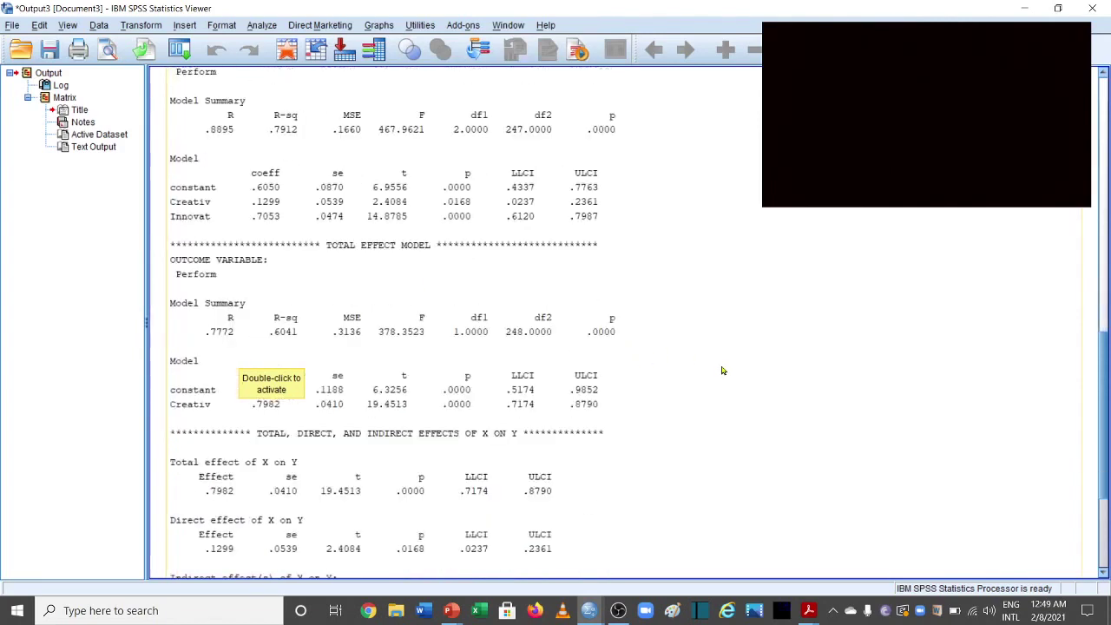
scroll(722, 371, "down", 3)
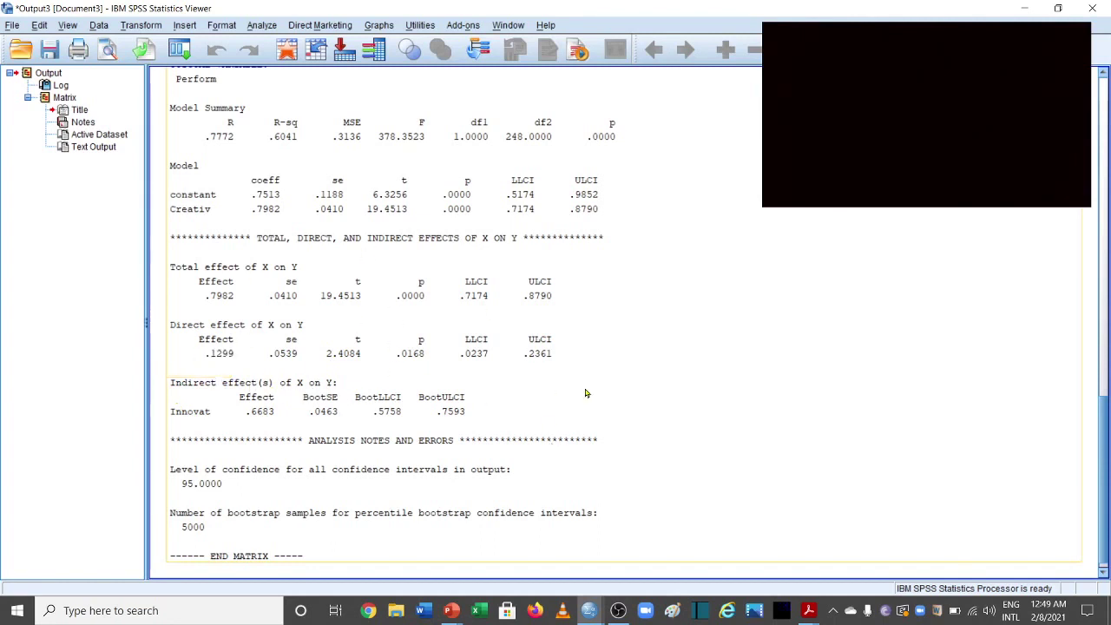
On the PowerPoint Model 4 slide, highlight the direct (0.1299) and indirect (0.6683) effect lines
mouse_move(450, 612)
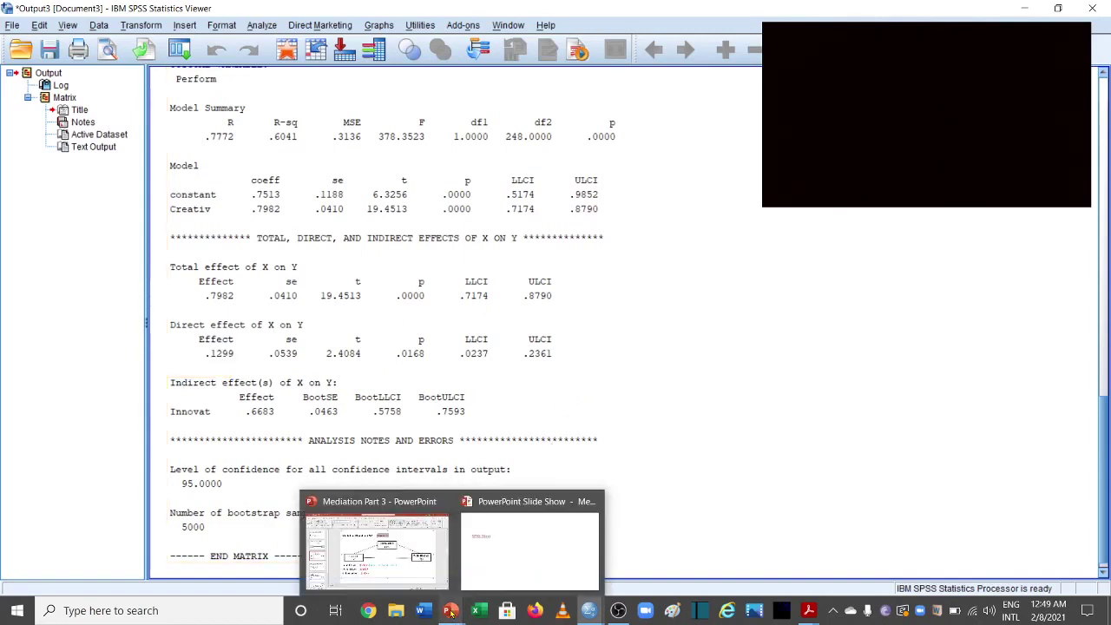
left_click(413, 573)
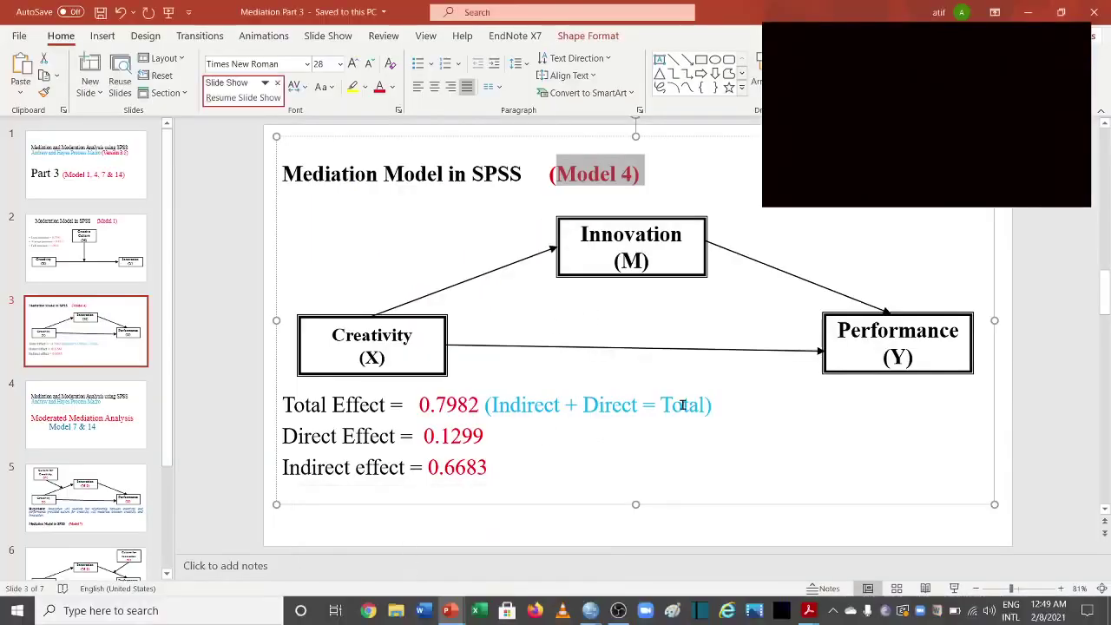
left_click(879, 452)
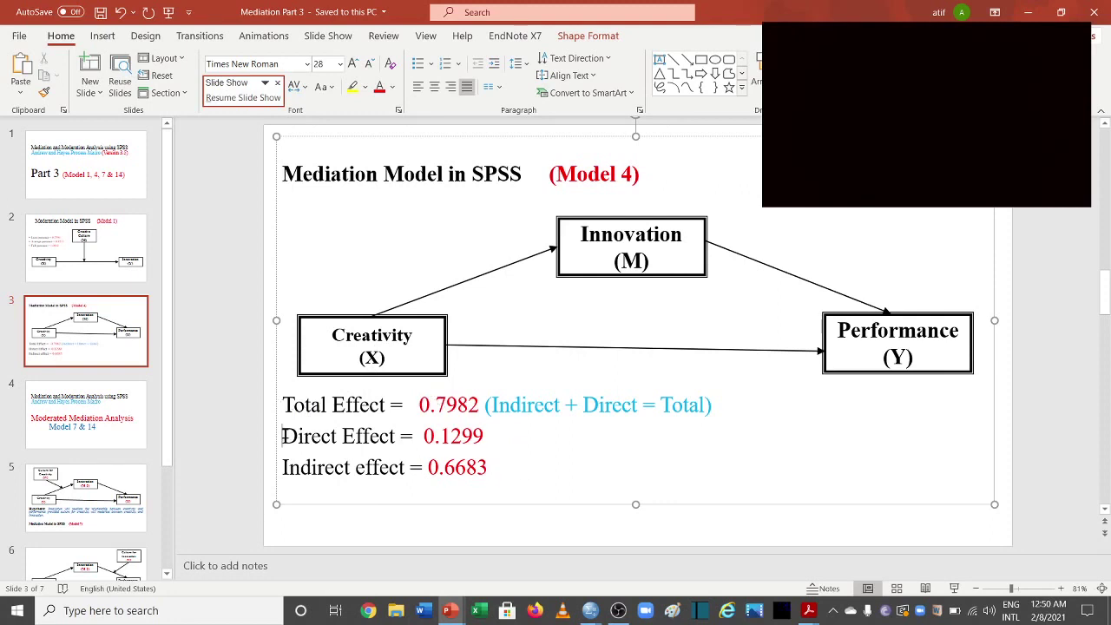
left_click_drag(282, 436, 498, 460)
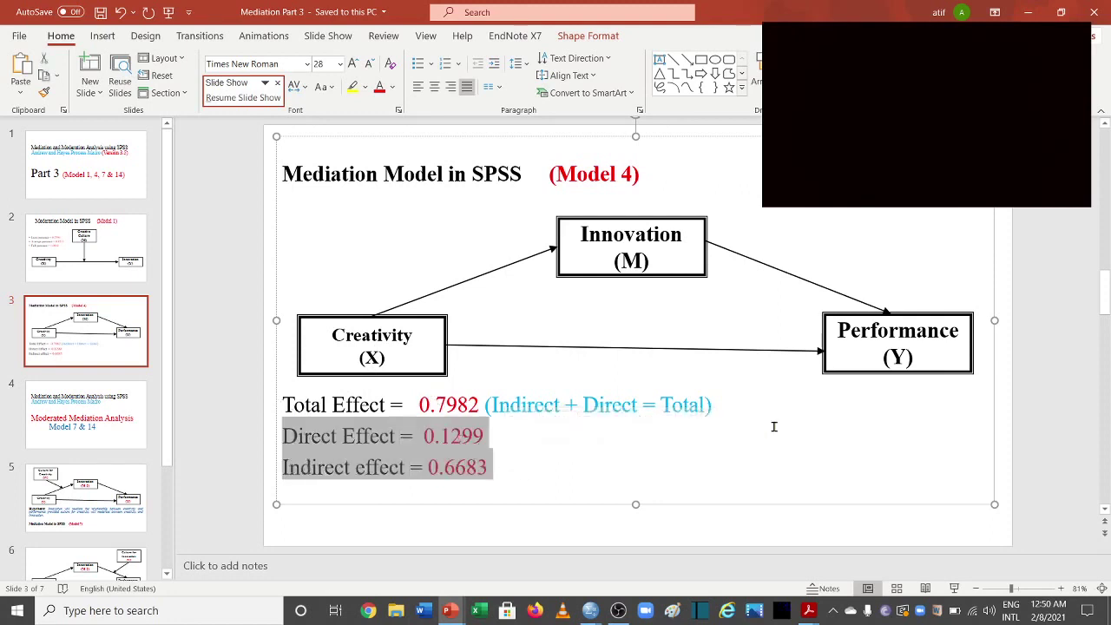
left_click(1023, 453)
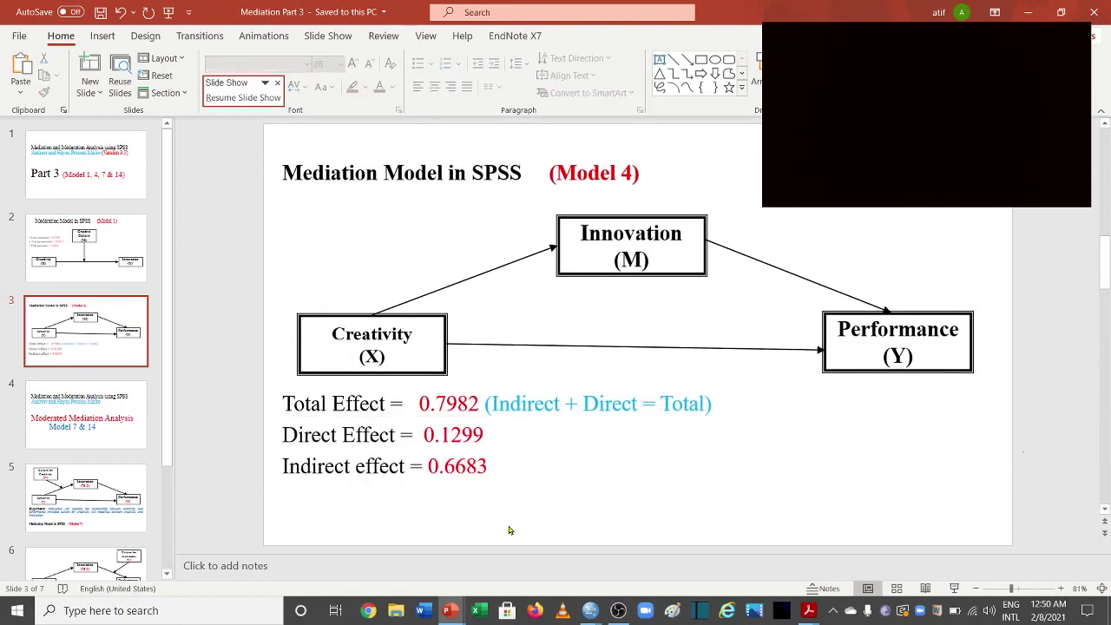
left_click(590, 610)
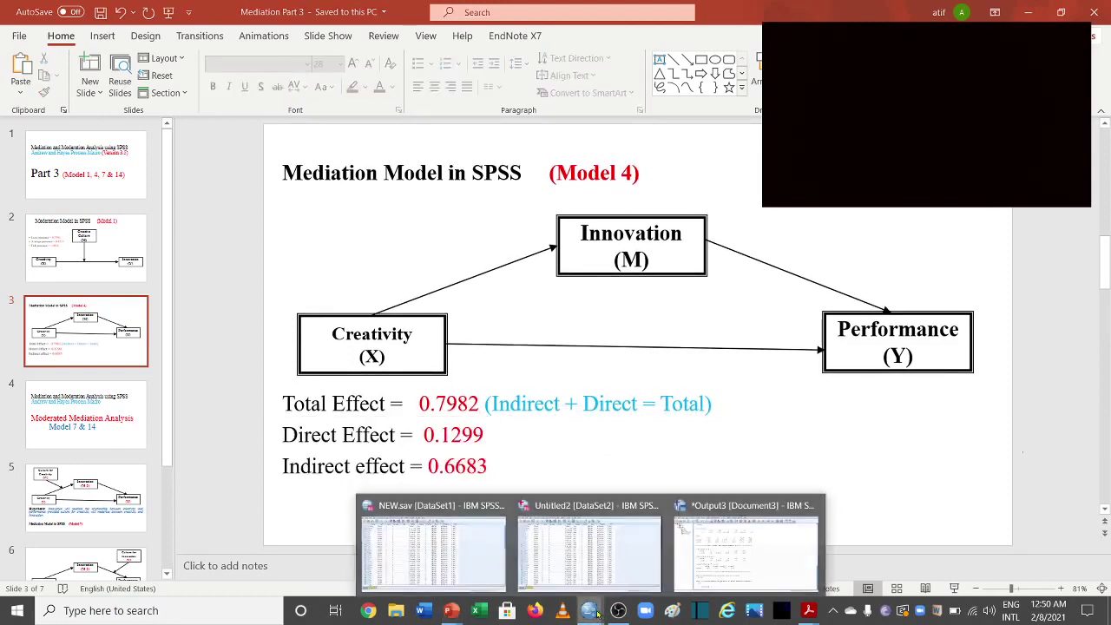
Return to the Output3 viewer and scroll the PROCESS text output to the .5758–.7593 bootstrap interval
left_click(685, 548)
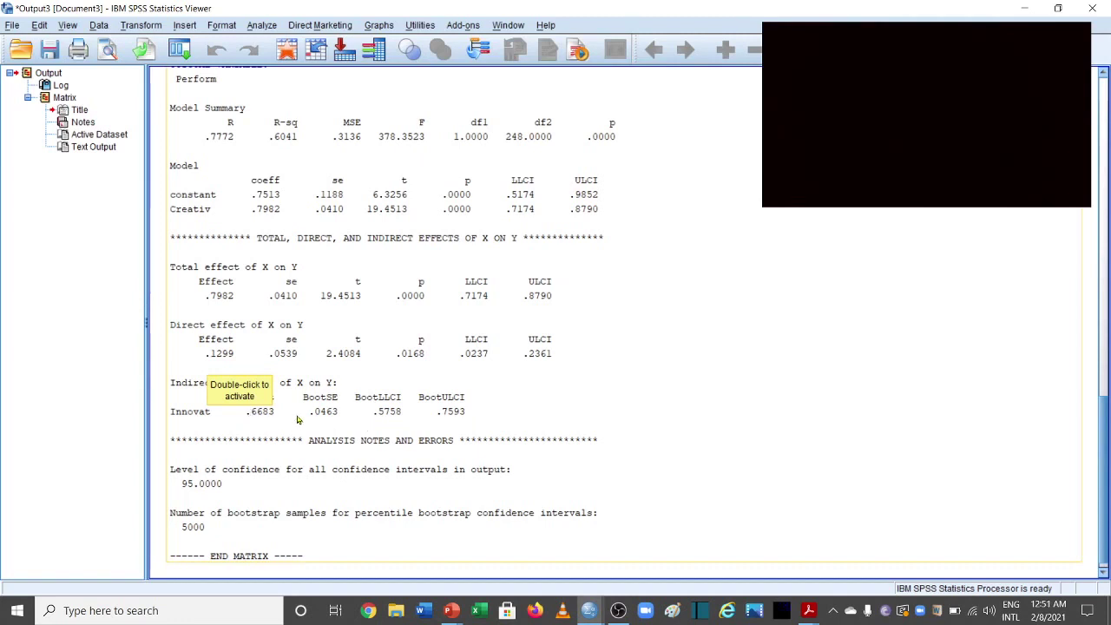
left_click(740, 391)
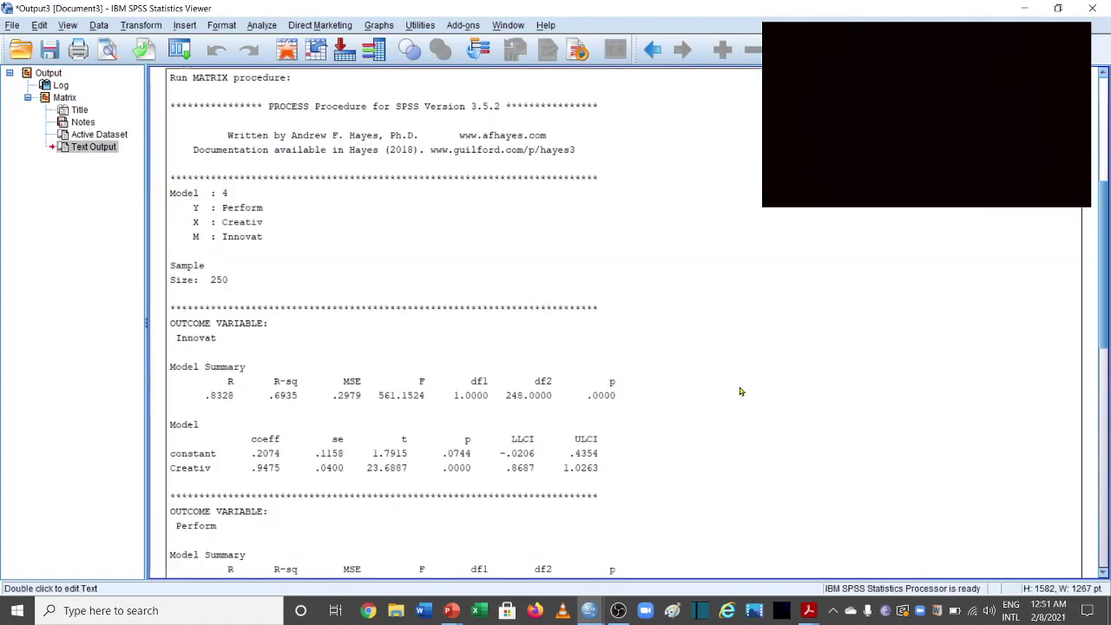
scroll(740, 392, "down", 15)
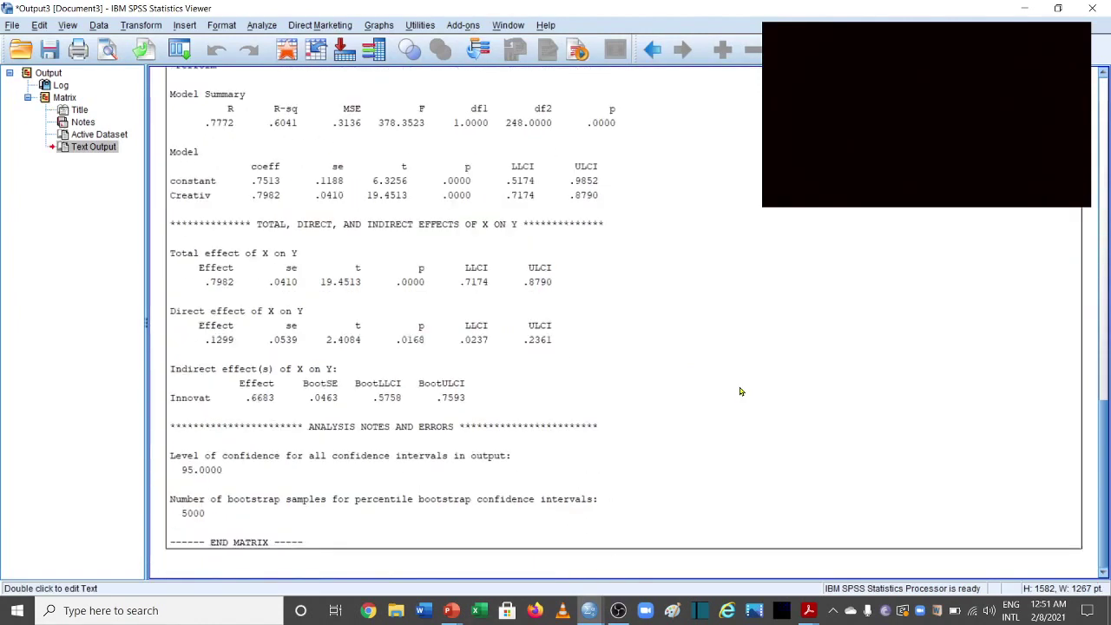